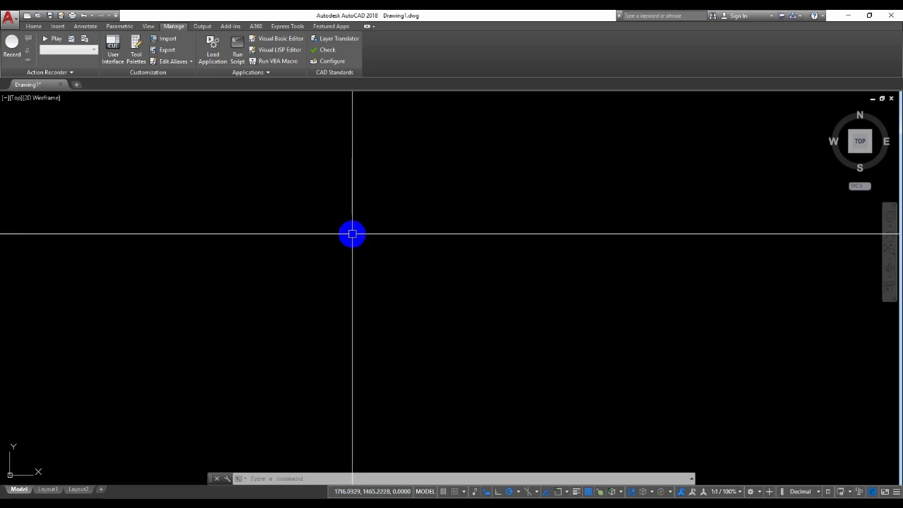
type("h")
key("Return")
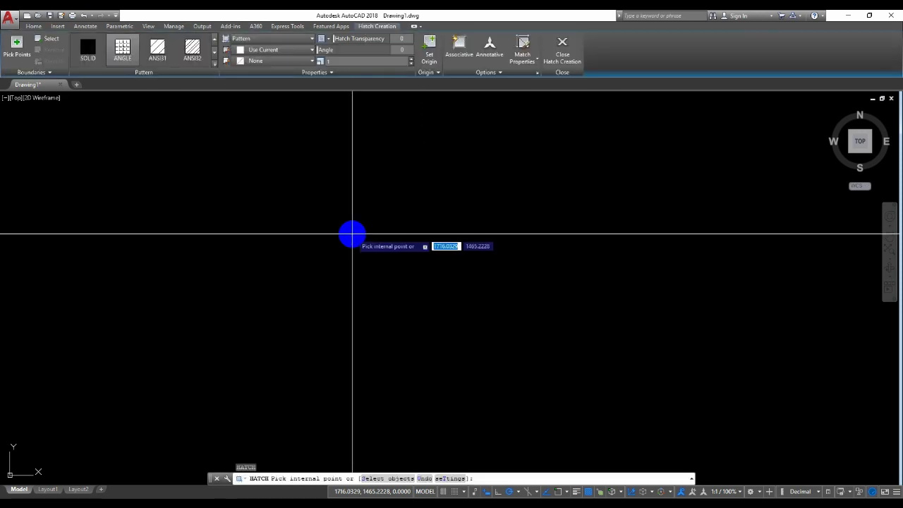
type("t")
key("Return")
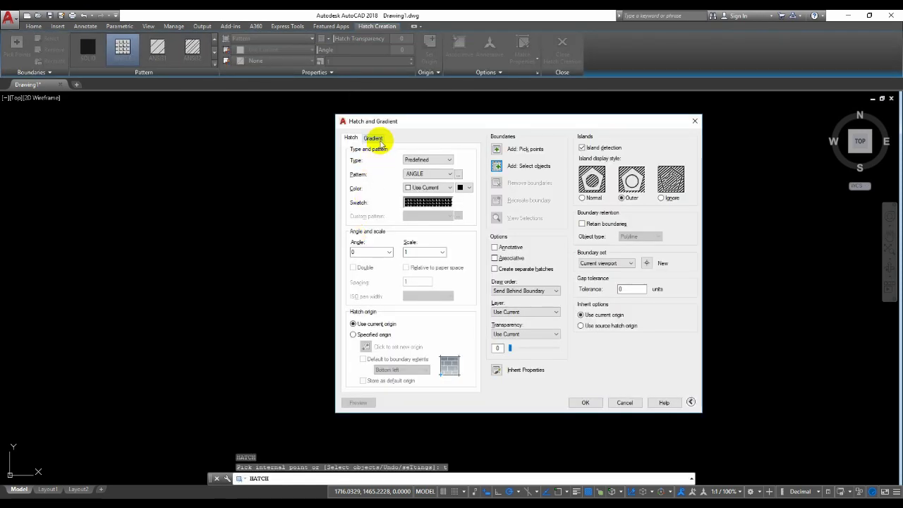
left_click_drag(442, 125, 360, 126)
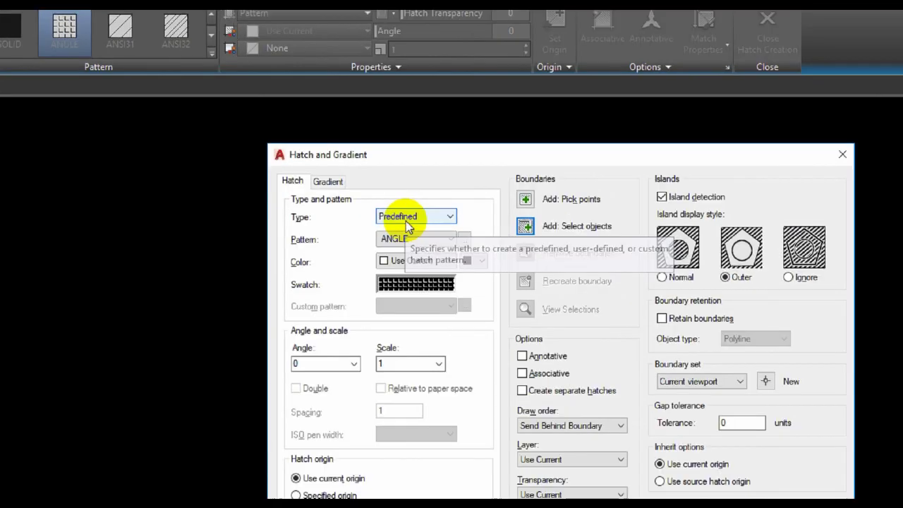
left_click(337, 171)
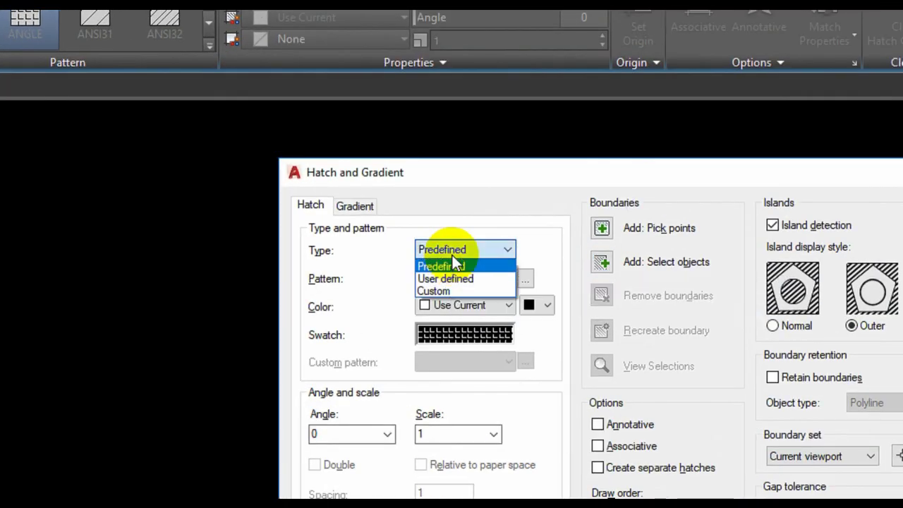
left_click(455, 290)
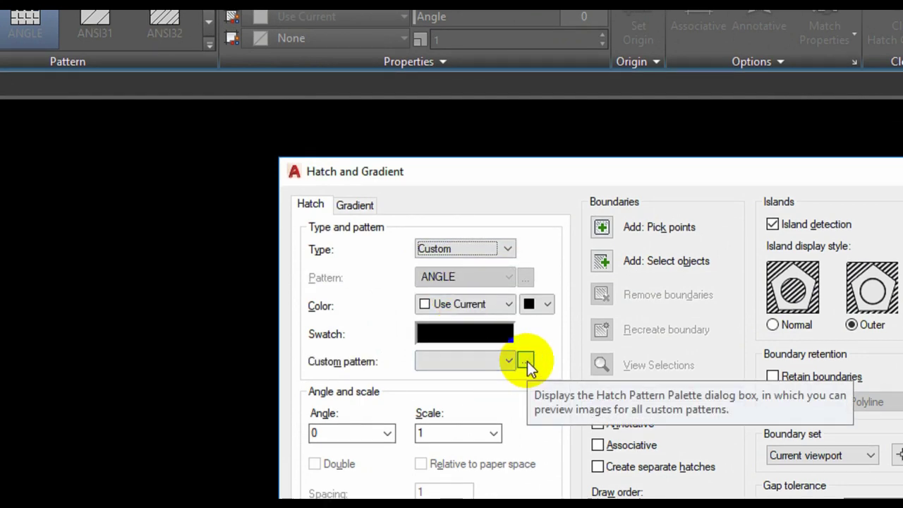
left_click(527, 361)
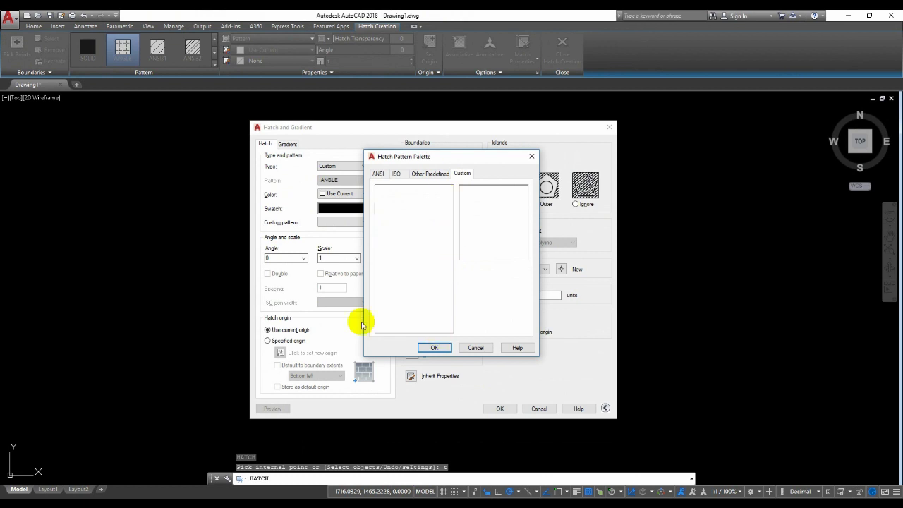
left_click(475, 347)
Step: Dismiss the hatch settings without applying them and cancel the HATCH command
left_click(539, 408)
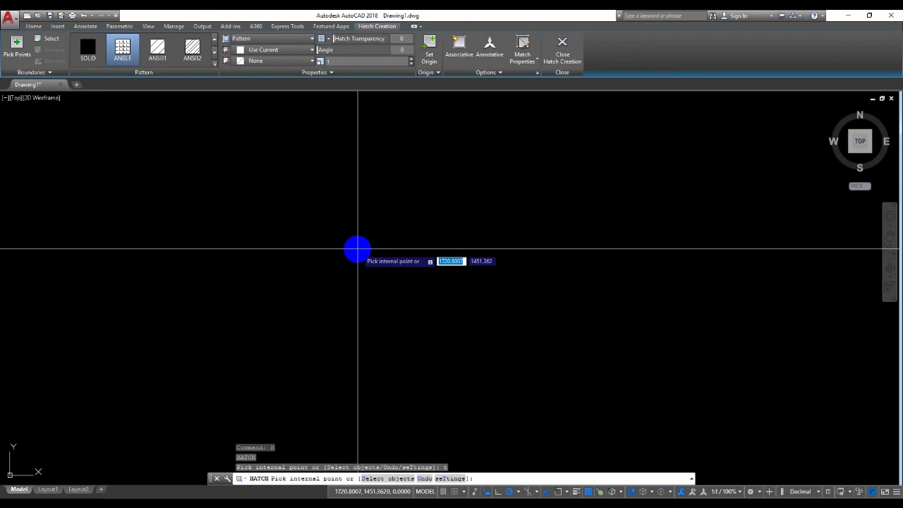
key("Escape")
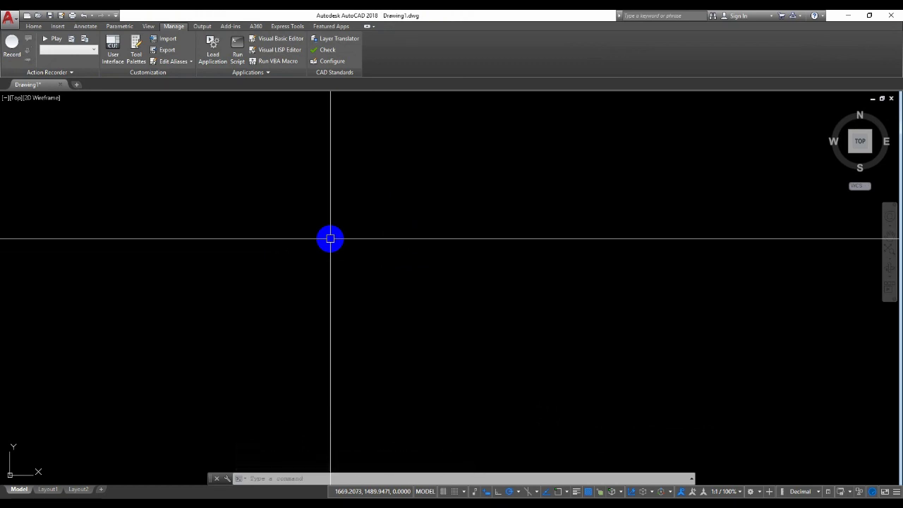
type("op")
Step: In Options > Files, add a blank entry under Support File Search Path
key("Return")
type("OP")
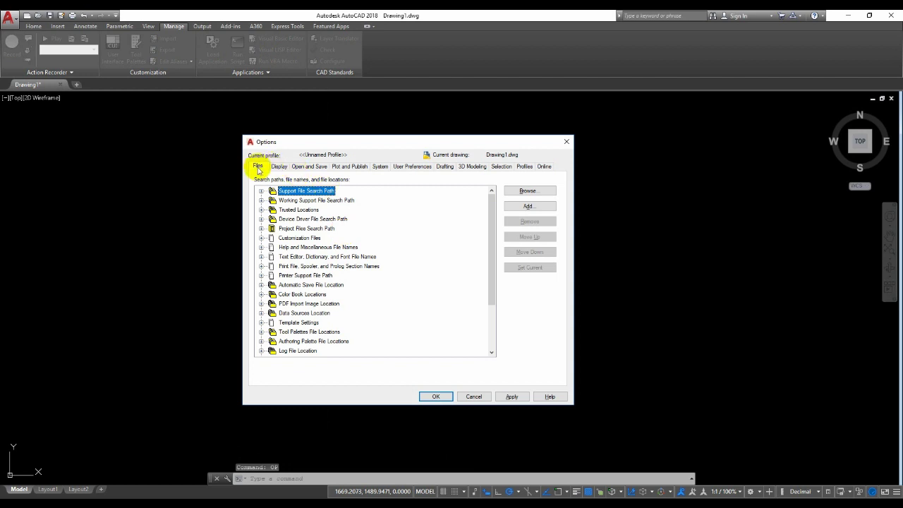
left_click(305, 192)
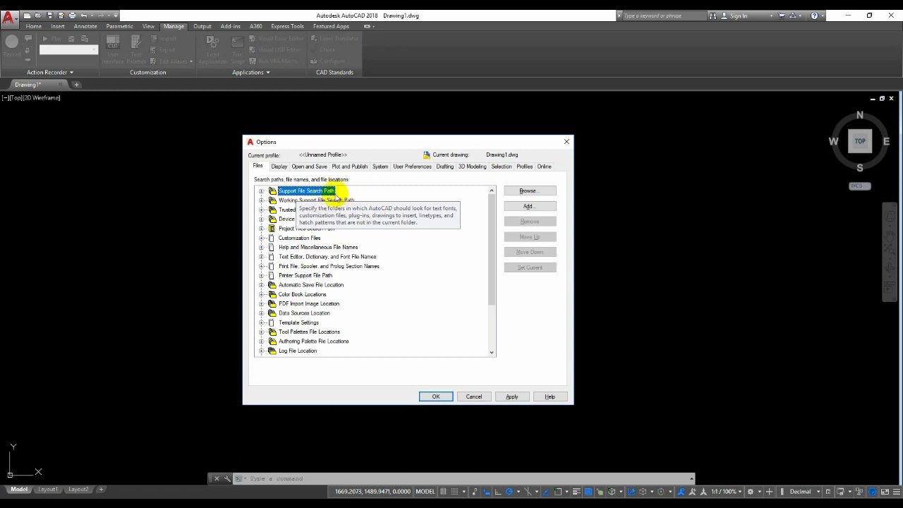
double_click(328, 192)
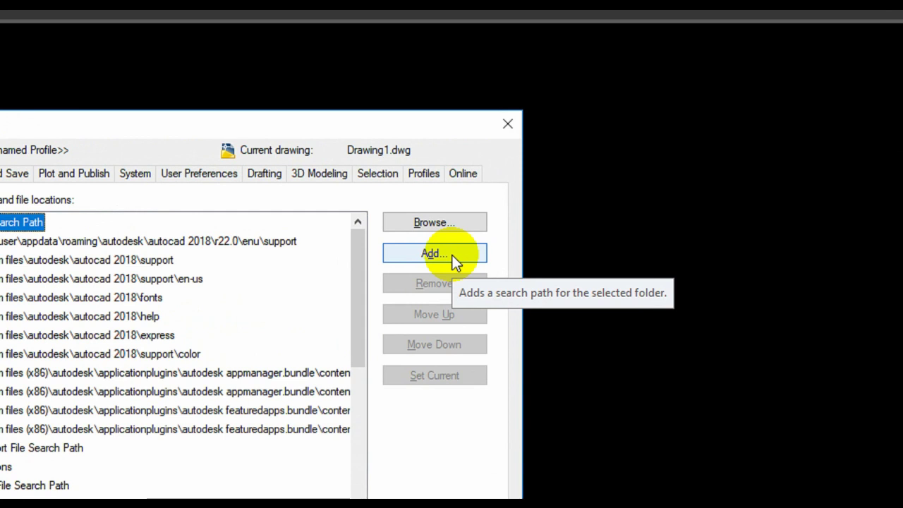
left_click(455, 263)
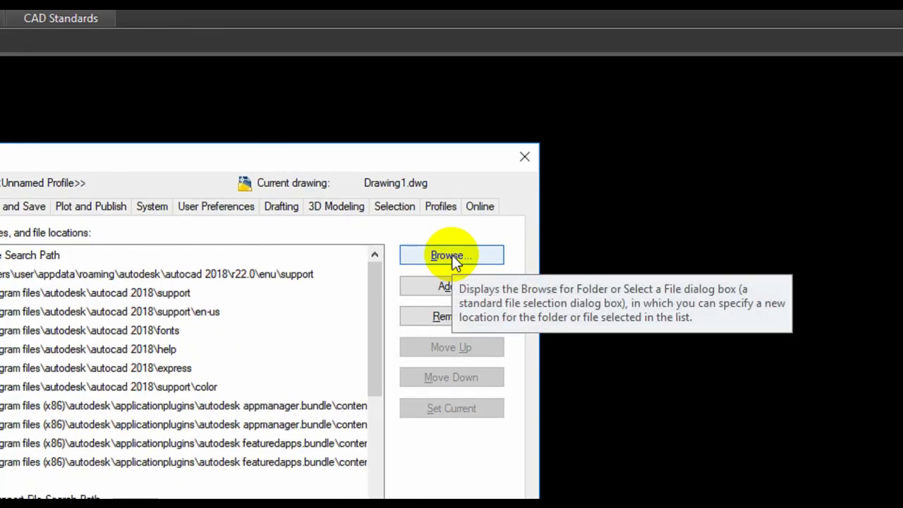
Step: Set the new search path entry to D:\LIBRARY AUTOCAD\300-hatch-patterns-library
left_click(451, 258)
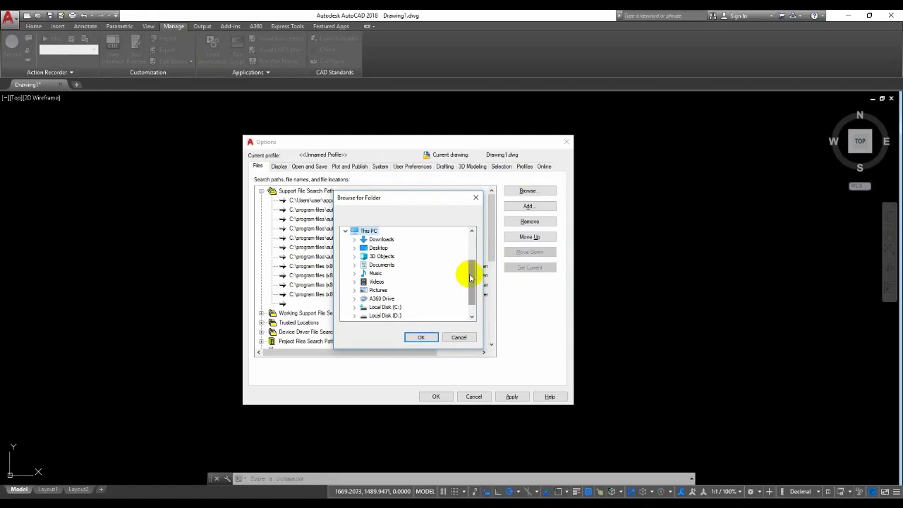
scroll(468, 276, "down", 1)
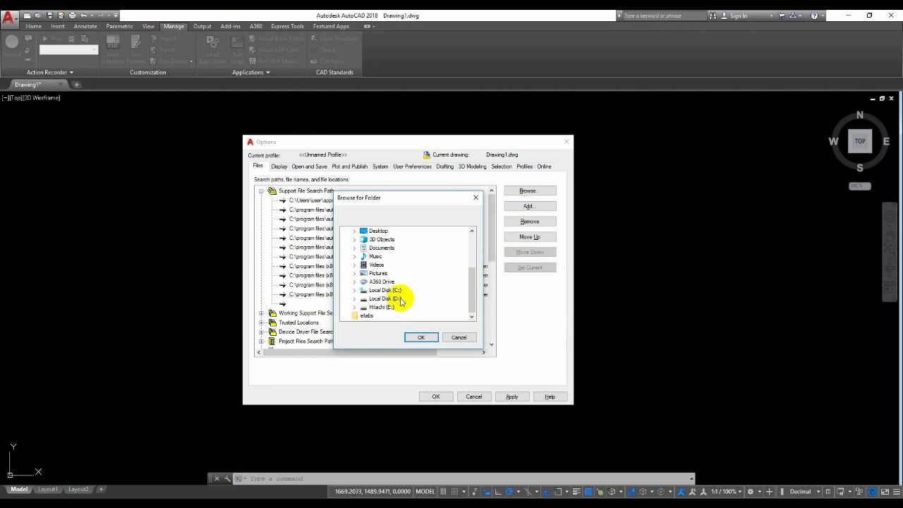
double_click(387, 299)
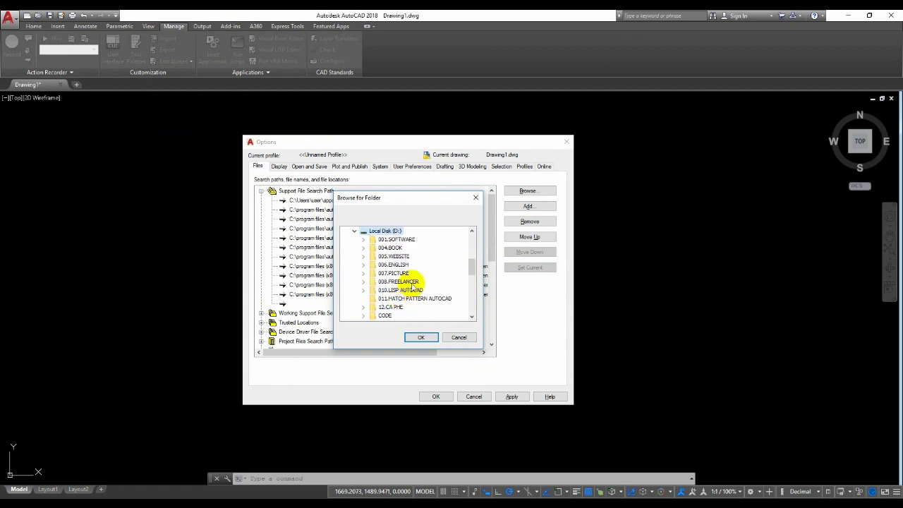
left_click(413, 290)
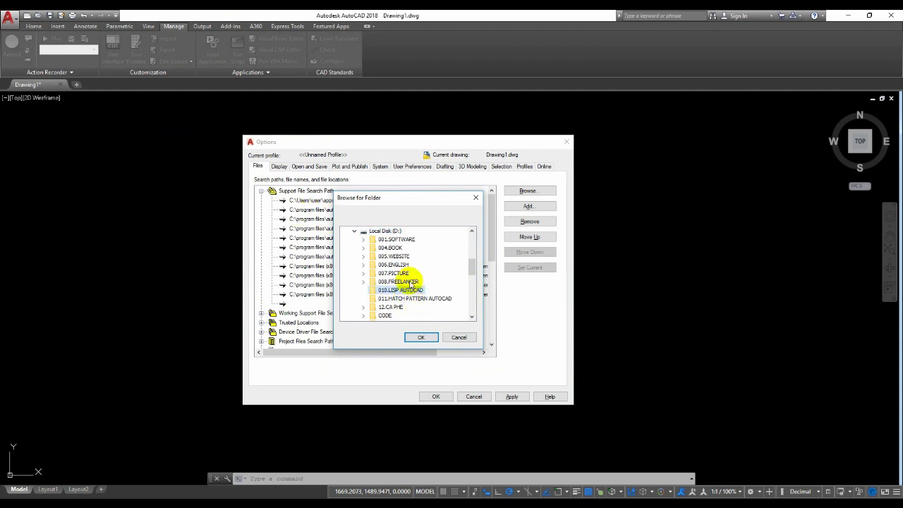
scroll(413, 291, "down", 1)
scroll(353, 297, "down", 4)
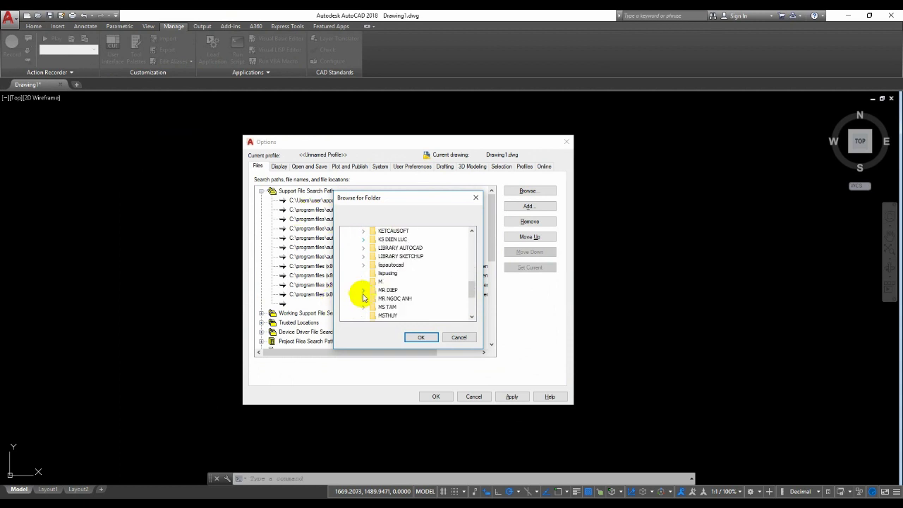
double_click(402, 248)
left_click(413, 256)
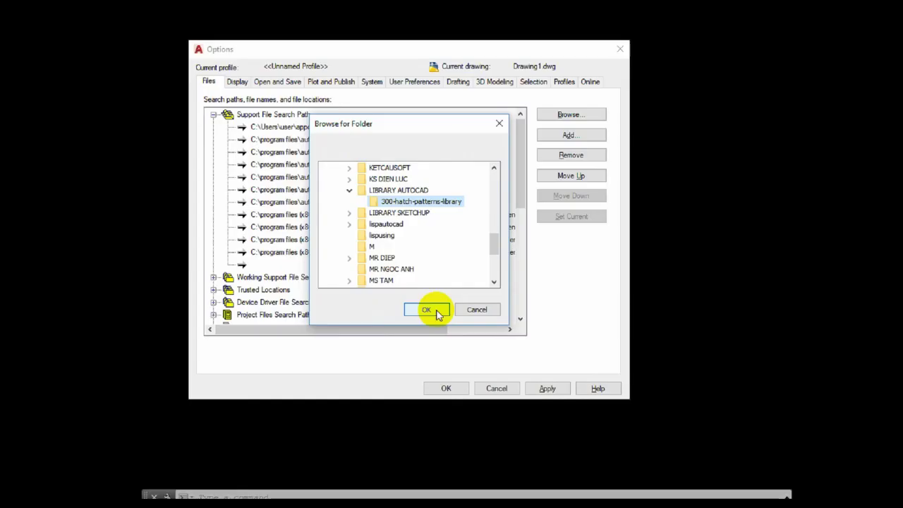
left_click(427, 338)
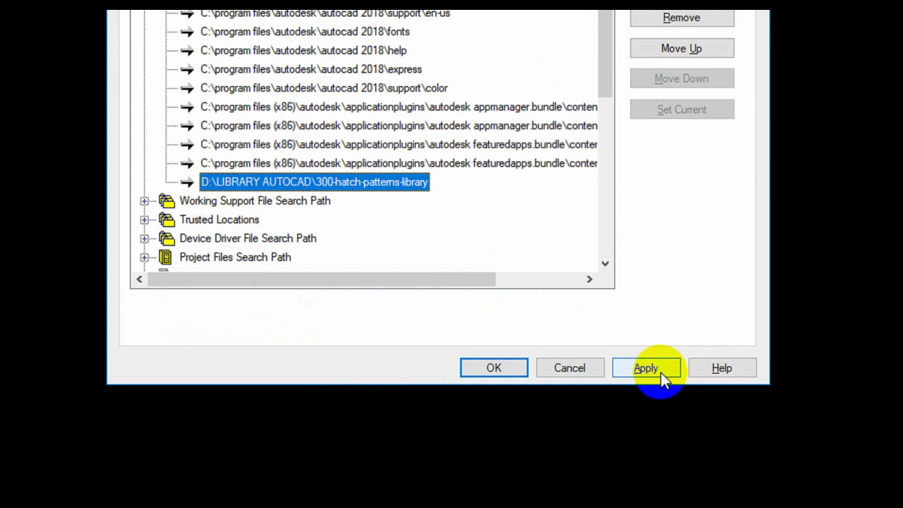
Step: Apply the new hatch-library search path and close the Options dialog
left_click(663, 378)
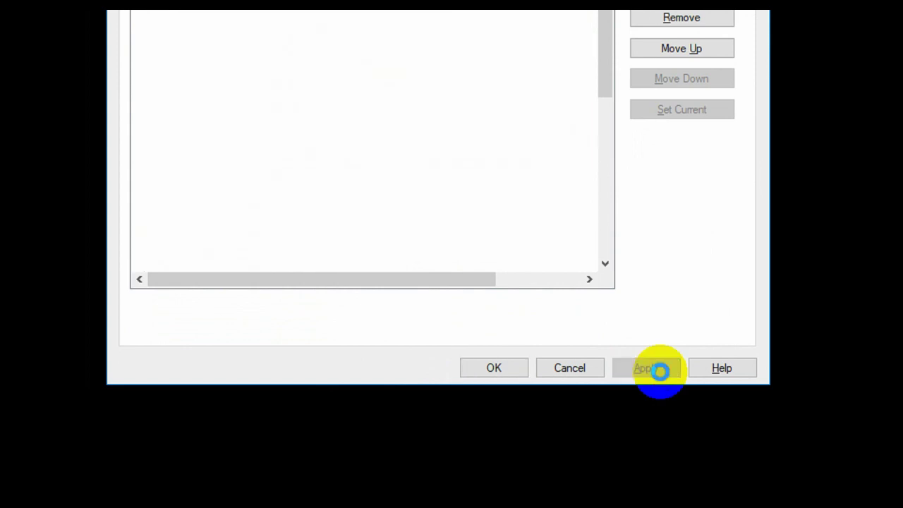
left_click(514, 366)
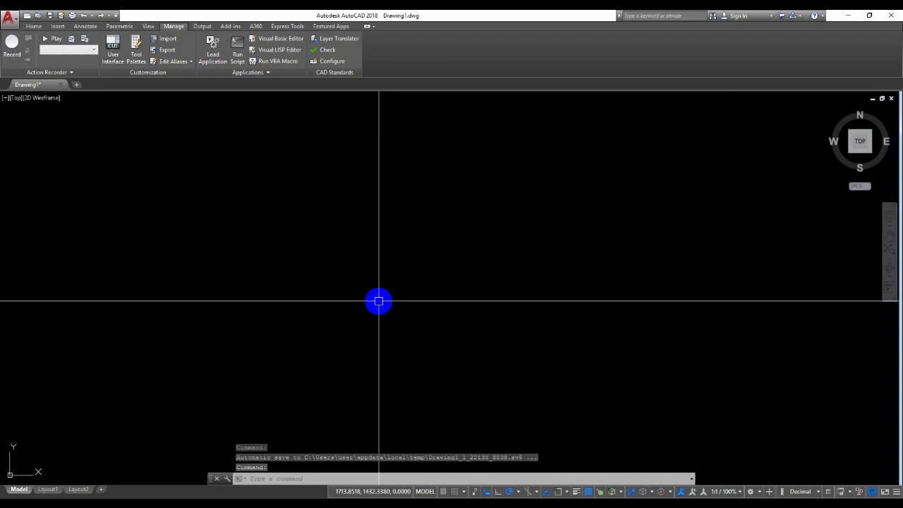
type("H")
Step: Start HATCH, open the Hatch and Gradient dialog, and set Type to Custom
key("Return")
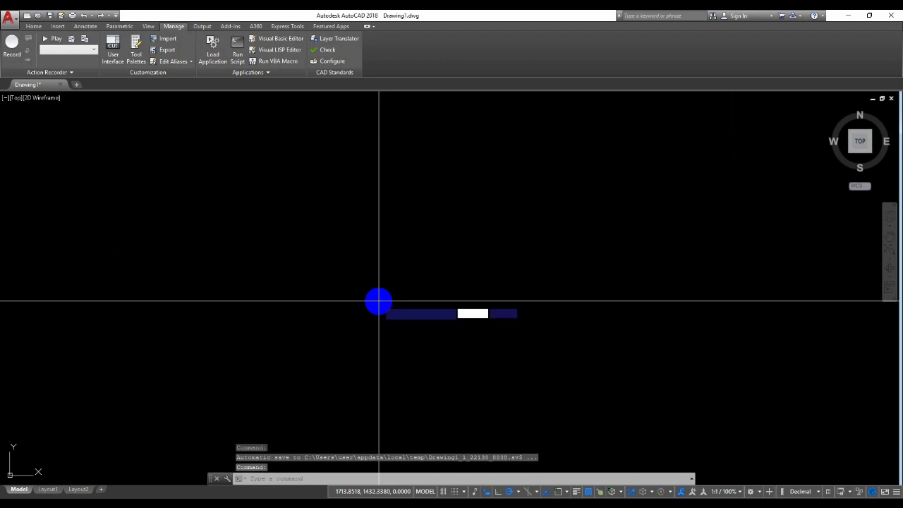
type("t")
key("Return")
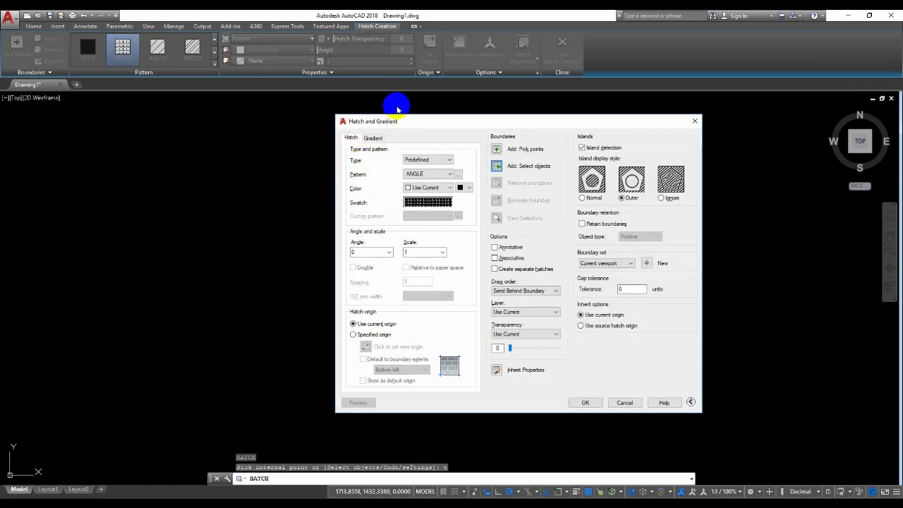
left_click_drag(360, 124, 304, 120)
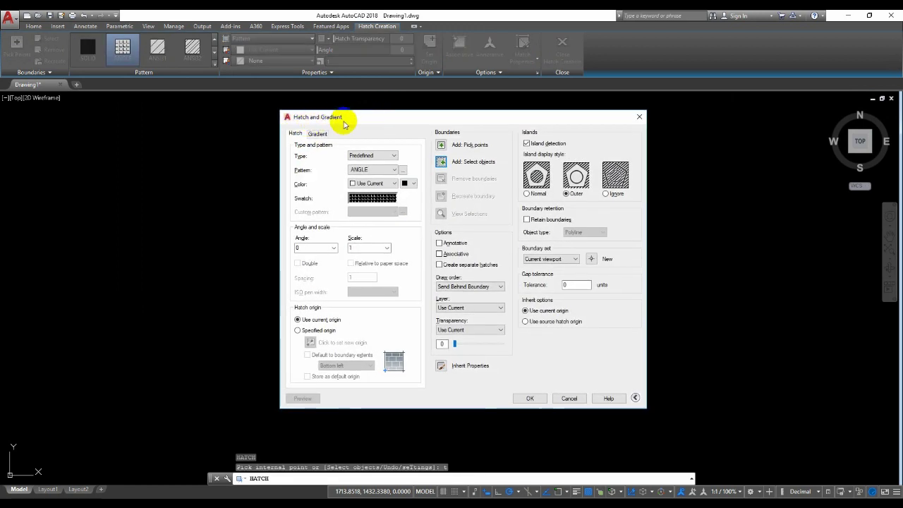
left_click(365, 157)
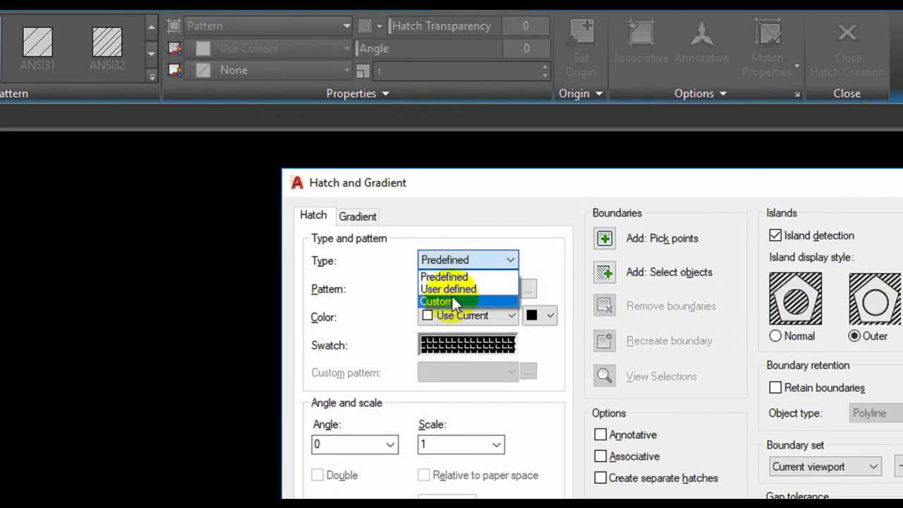
left_click(452, 300)
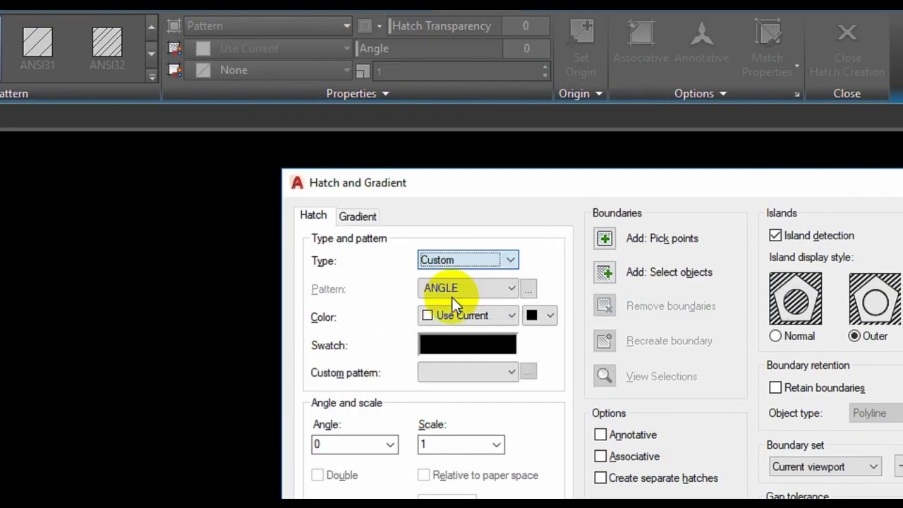
Step: Preview the custom patterns 2X2BRIKS and Alberi04.pat, then close both dialogs unchanged
left_click(531, 366)
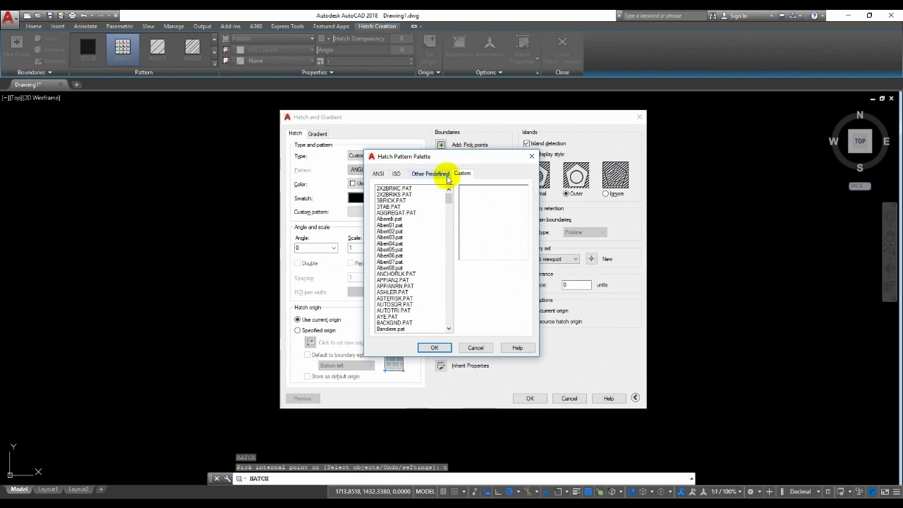
left_click(394, 195)
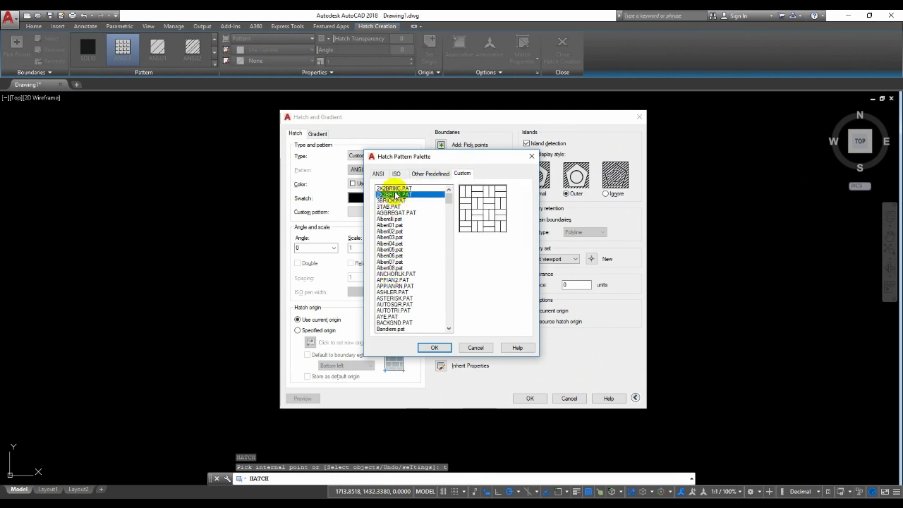
left_click(392, 244)
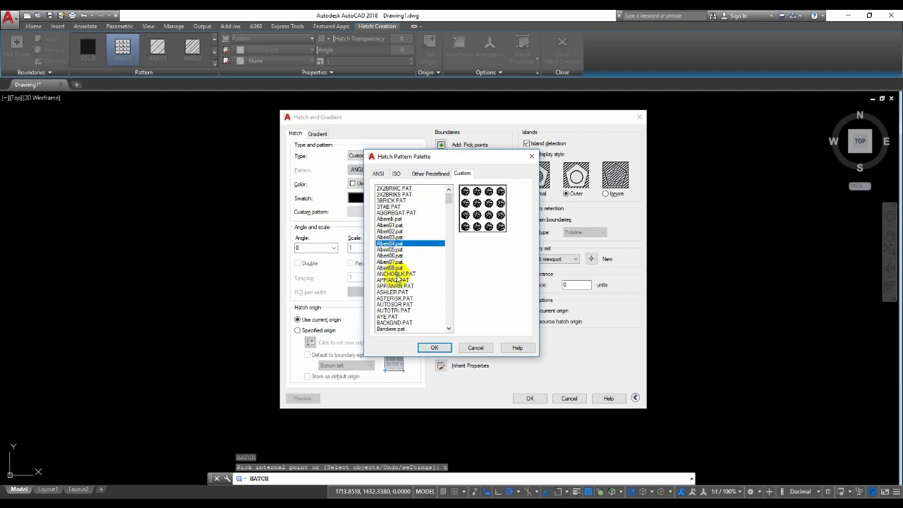
scroll(405, 289, "down", 1)
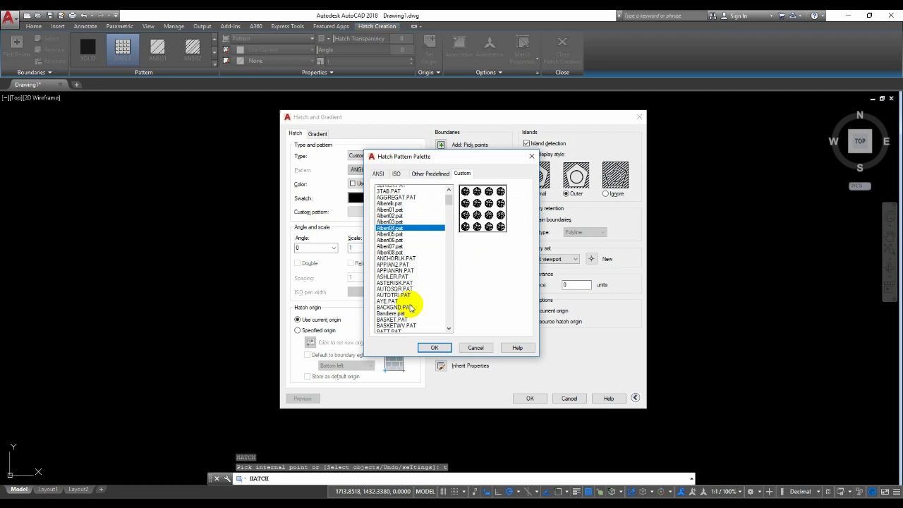
scroll(409, 307, "down", 3)
scroll(409, 309, "down", 3)
scroll(409, 310, "down", 3)
scroll(409, 314, "down", 3)
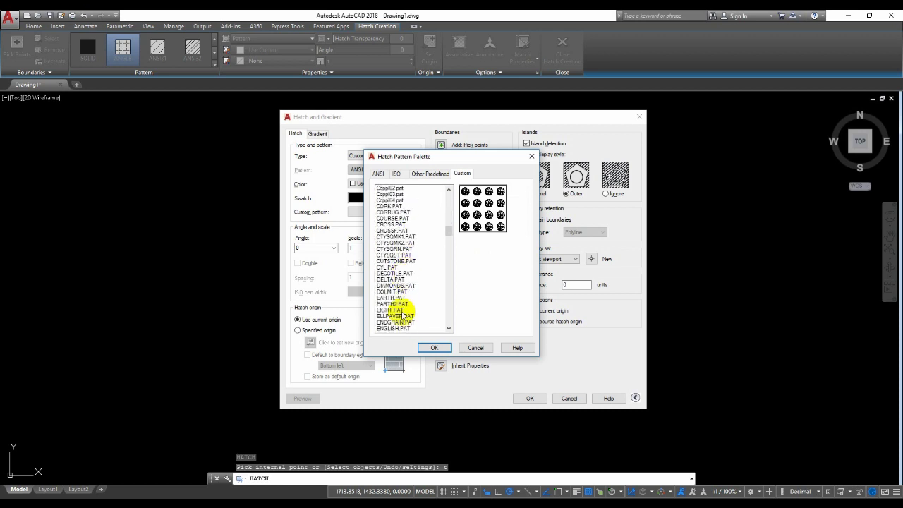
scroll(406, 314, "down", 9)
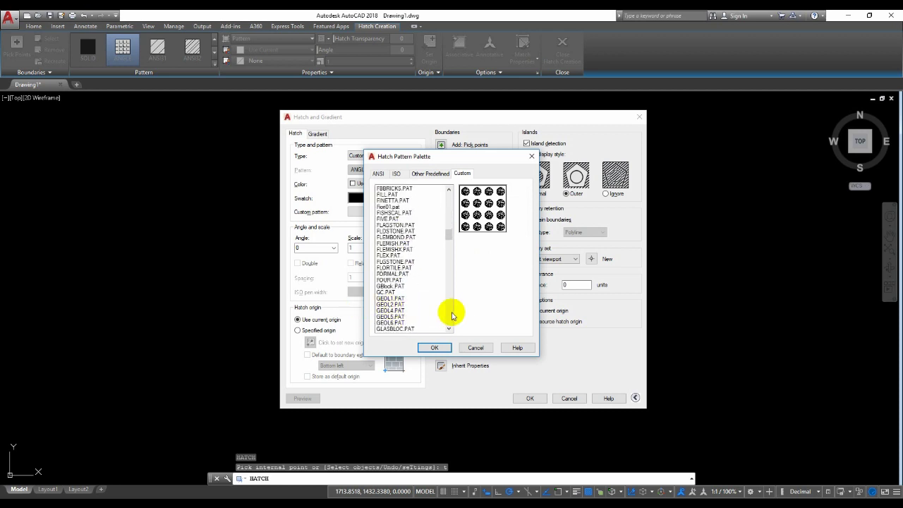
left_click(477, 348)
left_click(571, 399)
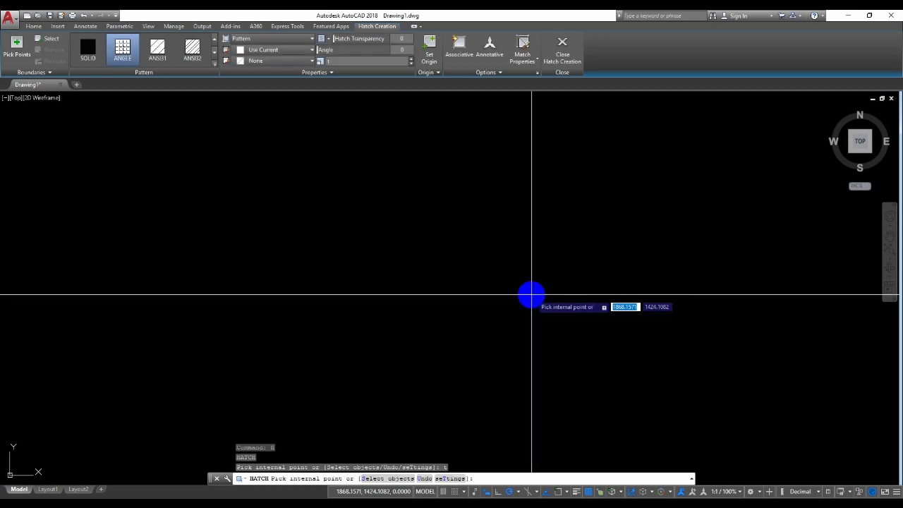
Step: Cancel the HATCH command waiting at the internal-point prompt
key("Escape")
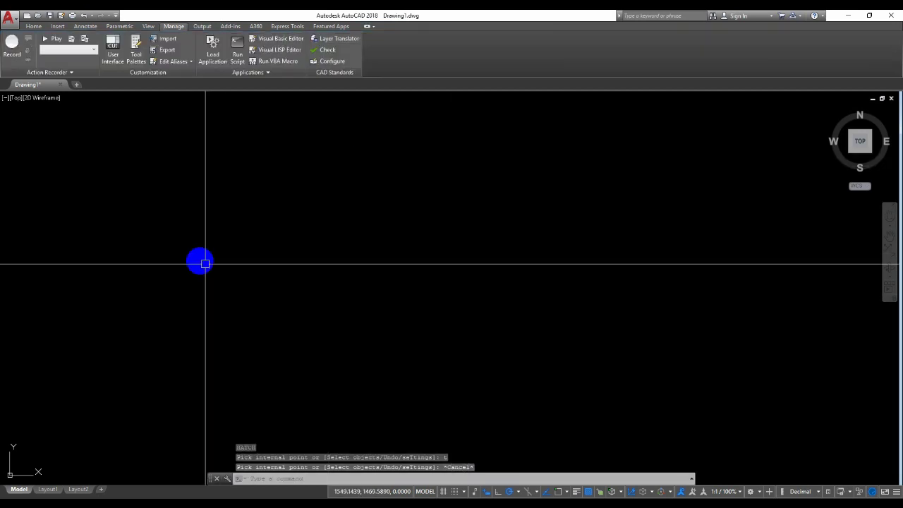